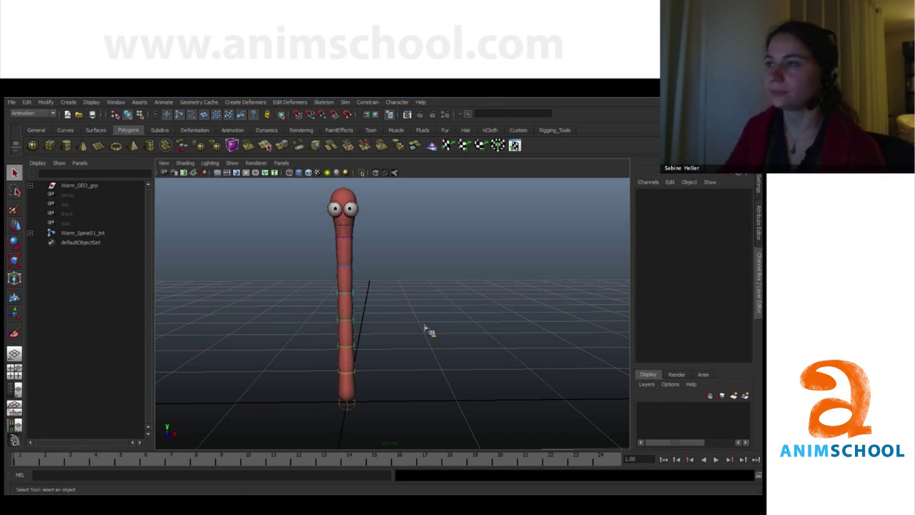
Test the worm's skinning by rotating the fourth spine joint about Z, and undo the rotation
scroll(424, 329, up, 5)
click(368, 321)
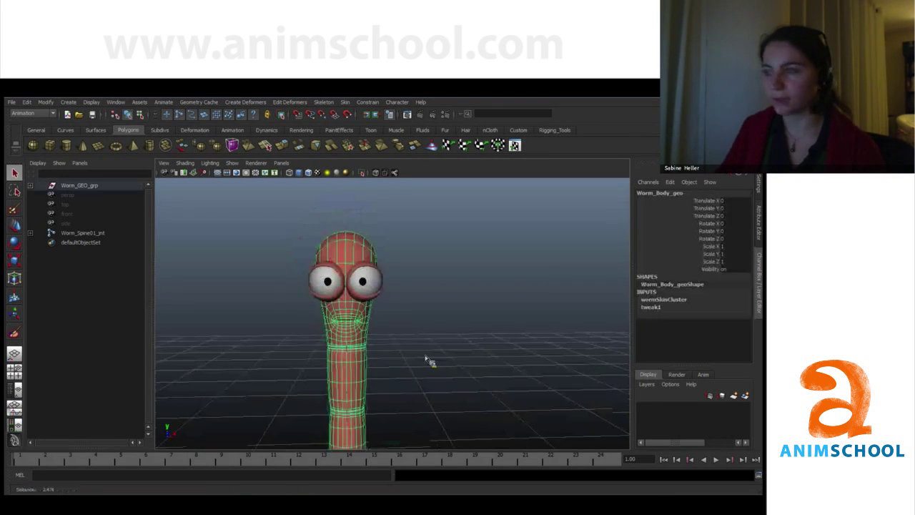
scroll(429, 362, down, 4)
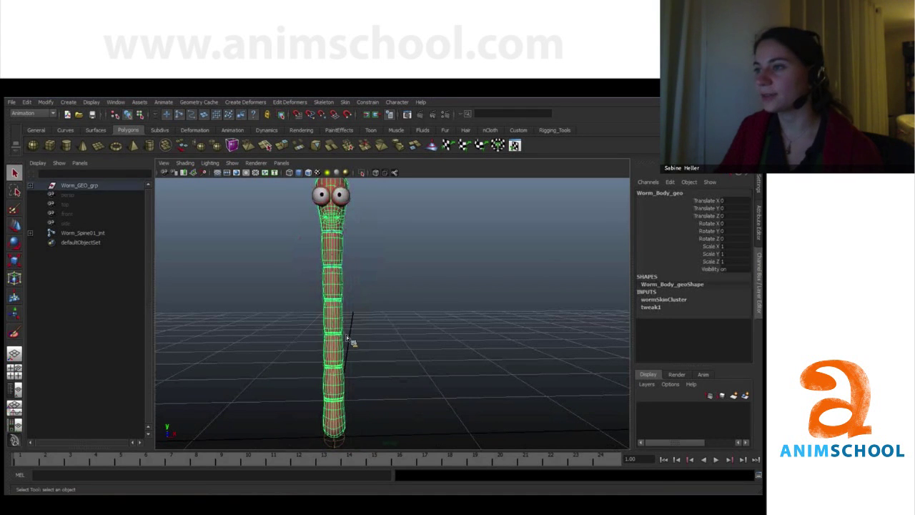
click(333, 332)
key(e)
drag(357, 296, 363, 301)
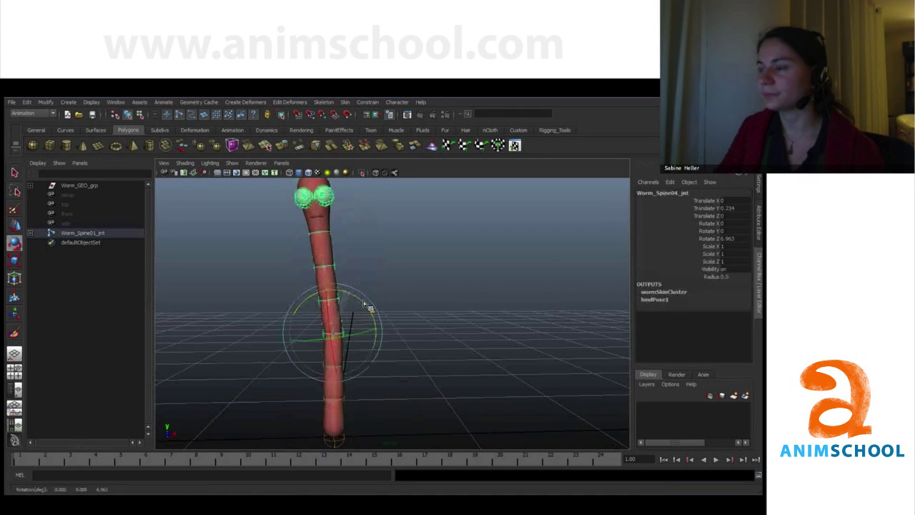
key(ctrl+z)
key(ctrl+z)
key(ctrl+z)
key(ctrl+z)
Duplicate the worm body, offset the copy to Translate X 0.607, unparent it and name it CLEAN
alt+middle_drag(393, 251, 413, 359)
click(375, 350)
scroll(458, 366, down, 4)
alt+middle_drag(472, 381, 397, 352)
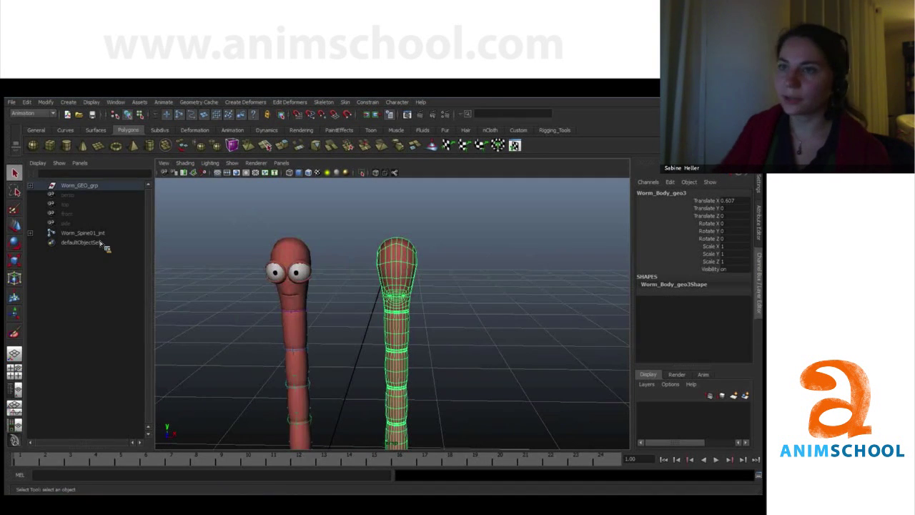
key(shift+p)
key(ctrl+z)
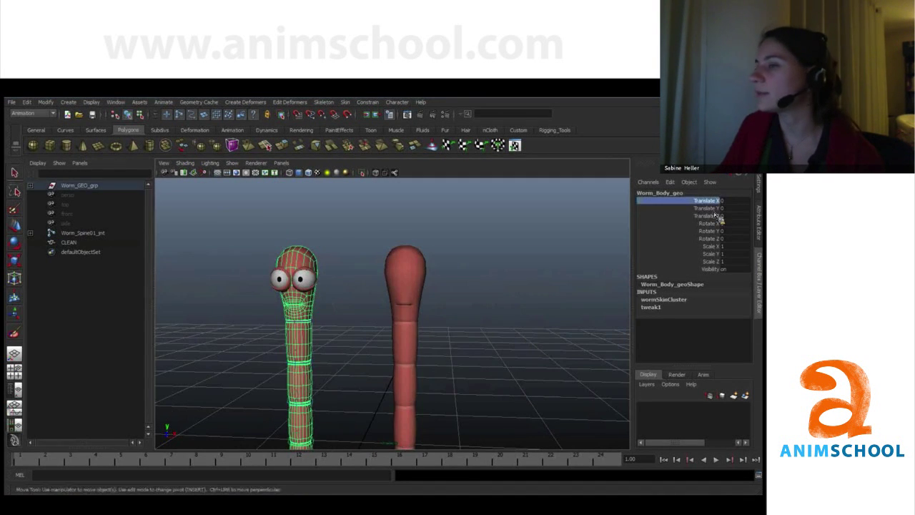
Lock the translate, rotate and scale channels of the original Worm_Body_geo
drag(693, 204, 550, 266)
right_click(706, 220)
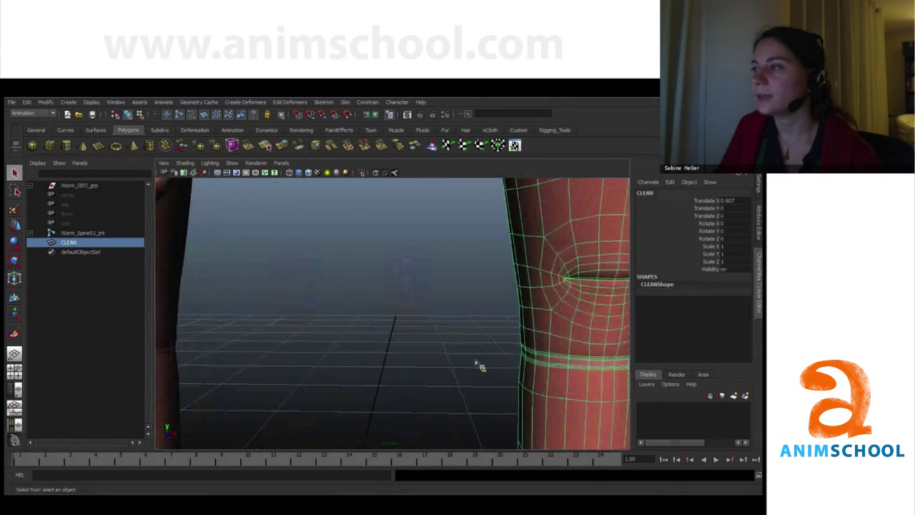
Frame CLEAN's mouth in the front view and select the vertices around its right-hand mouth corner
alt+right_drag(475, 359, 398, 361)
alt+drag(399, 362, 364, 372)
key(space)
alt+right_drag(398, 339, 466, 407)
alt+middle_drag(466, 407, 453, 377)
click(460, 377)
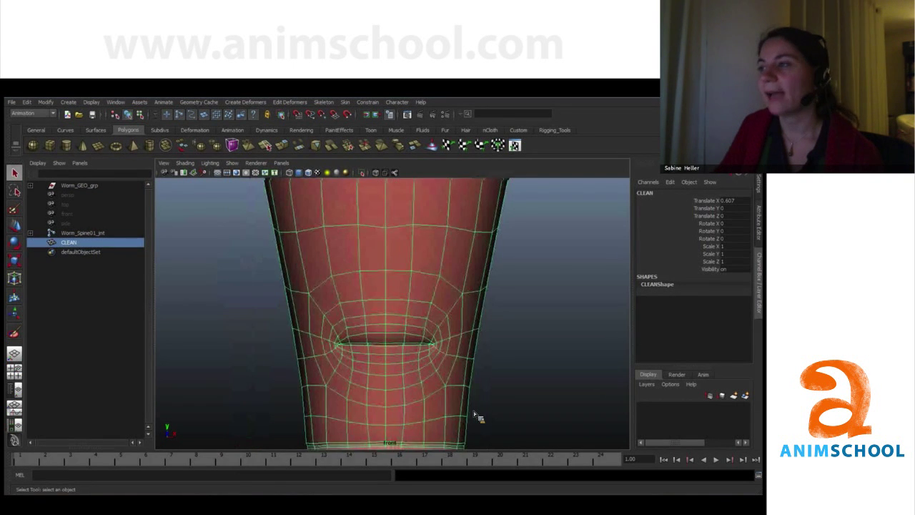
click(411, 316)
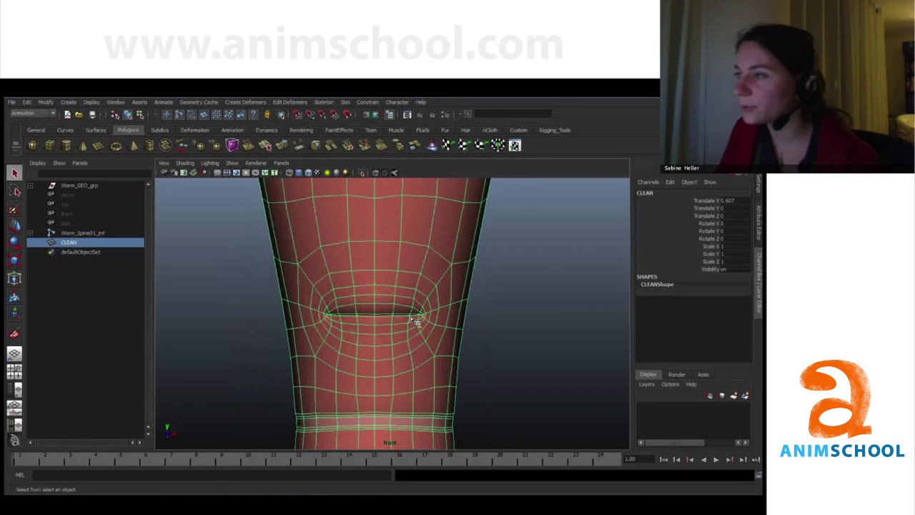
alt+right_drag(410, 315, 465, 362)
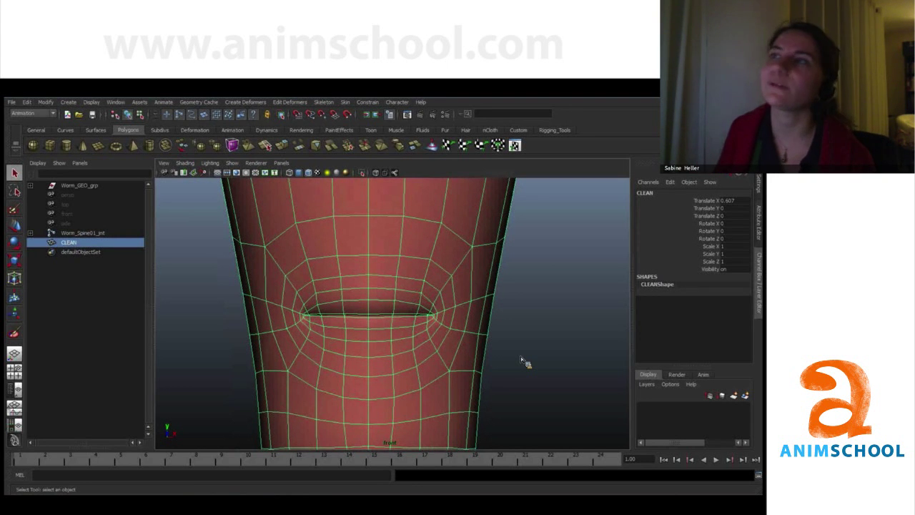
key(F8)
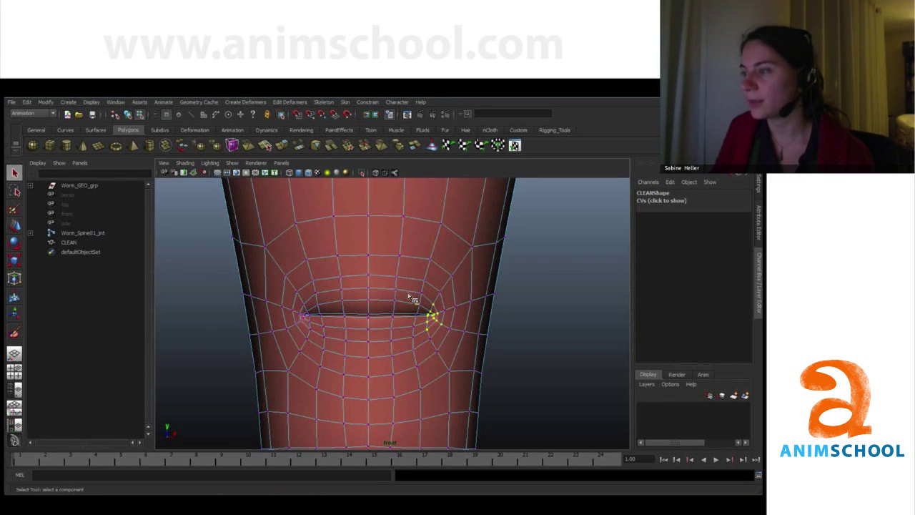
Check the selected mouth-corner vertices in wireframe and move them upward using soft selection
key(space)
drag(529, 366, 526, 363)
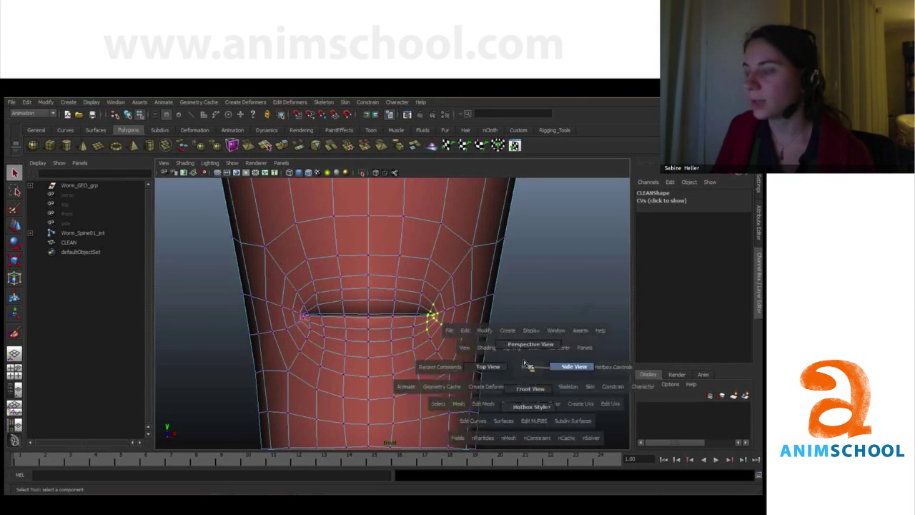
key(4)
alt+middle_drag(293, 383, 317, 376)
key(space)
drag(308, 376, 307, 399)
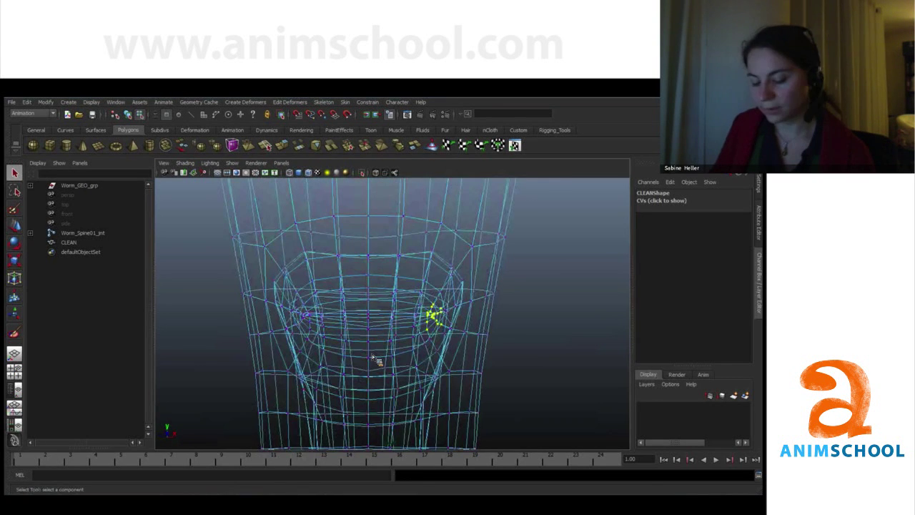
key(5)
key(w)
key(b)
mouse_move(436, 290)
mouse_down()
mouse_move(436, 252)
mouse_move(406, 251)
mouse_move(422, 309)
mouse_up()
key(e)
key(b)
Reposition the raised mouth corner on CLEAN with the Move tool, switching its axis to Normal Average
key(w)
drag(419, 253, 421, 250)
middle_drag(420, 255, 398, 279)
key(w)
drag(353, 302, 395, 294)
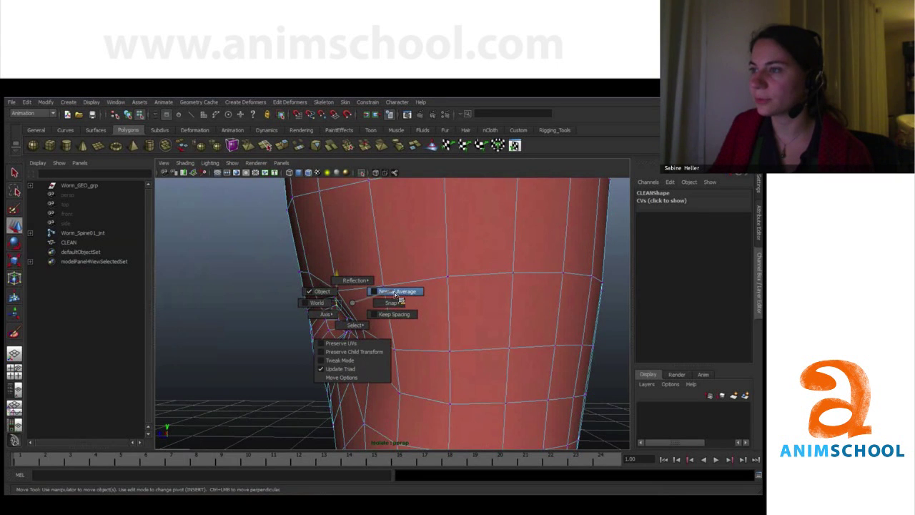
drag(316, 325, 407, 358)
mouse_move(454, 332)
mouse_down()
mouse_move(493, 318)
mouse_move(454, 329)
mouse_up()
alt+drag(505, 350, 509, 318)
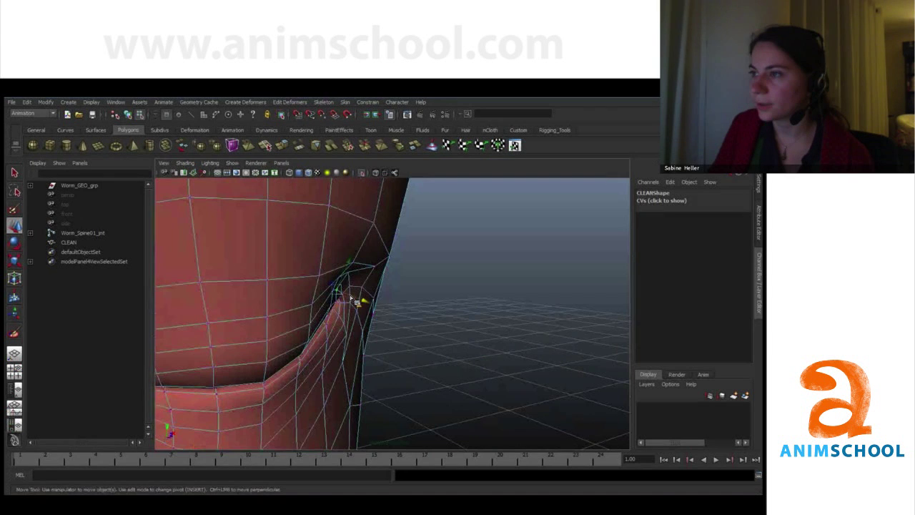
Move individual vertices above and around the raised mouth corner to even out the edge flow and creases
drag(367, 305, 413, 262)
click(350, 274)
click(405, 258)
drag(407, 228, 408, 217)
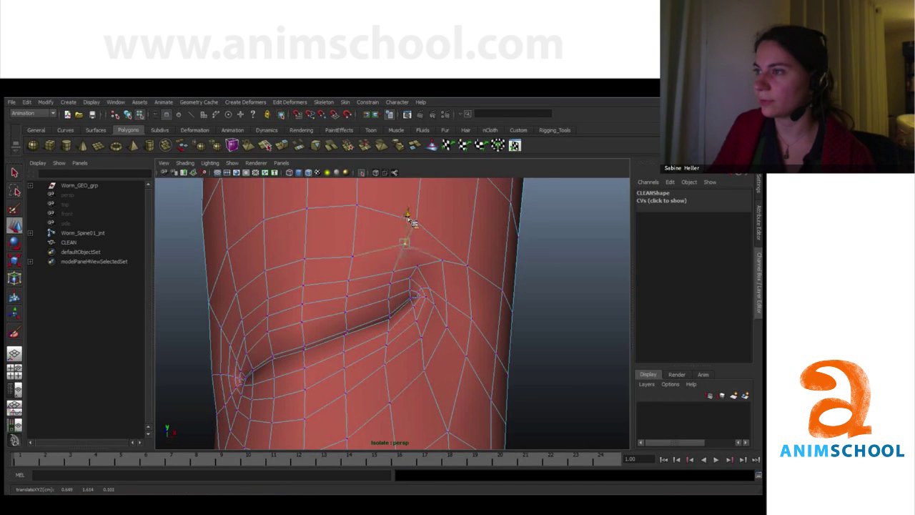
click(393, 274)
drag(397, 260, 406, 349)
click(353, 258)
click(349, 280)
click(399, 251)
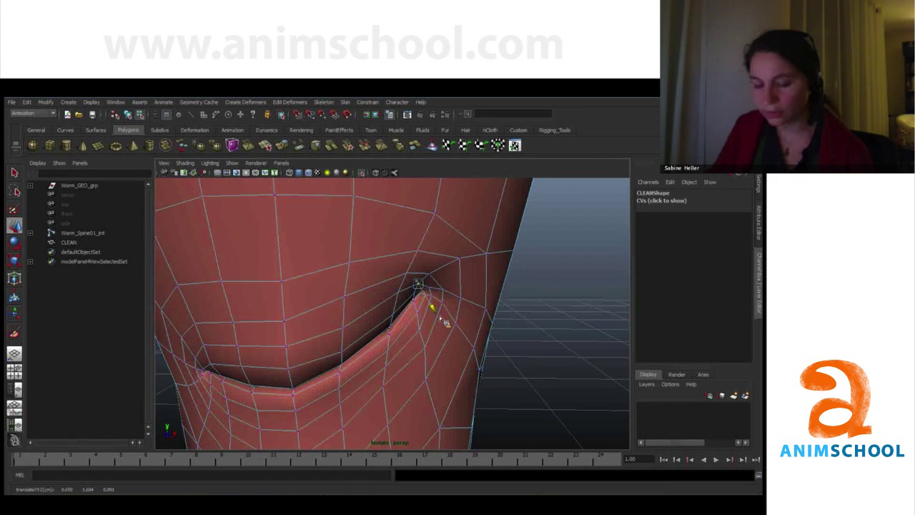
drag(435, 310, 341, 358)
Refine the raised mouth corner's vertices from the side, checking the shape with smooth mesh preview
key(3)
scroll(456, 327, down, 5)
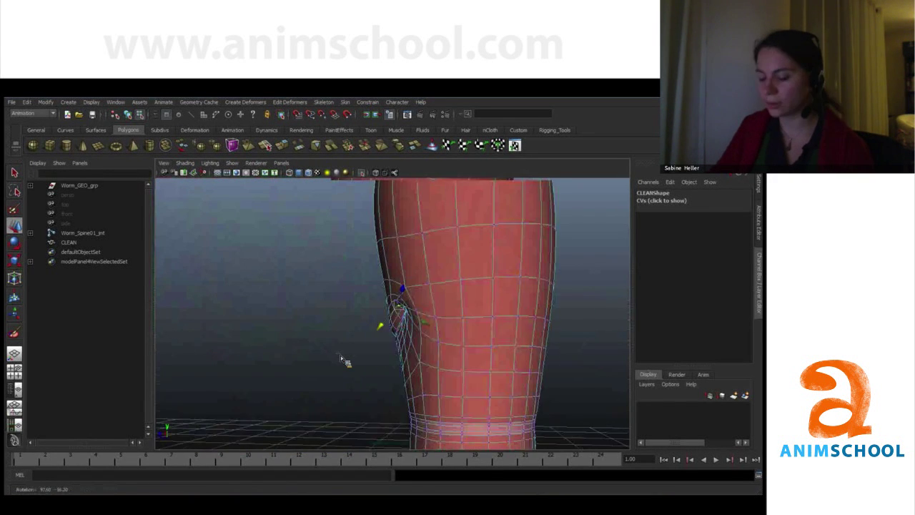
click(434, 312)
shift+click(440, 303)
alt+drag(440, 303, 317, 307)
key(alt+5)
scroll(435, 329, up, 5)
click(340, 288)
key(F9)
click(342, 292)
key(1)
drag(308, 242, 300, 277)
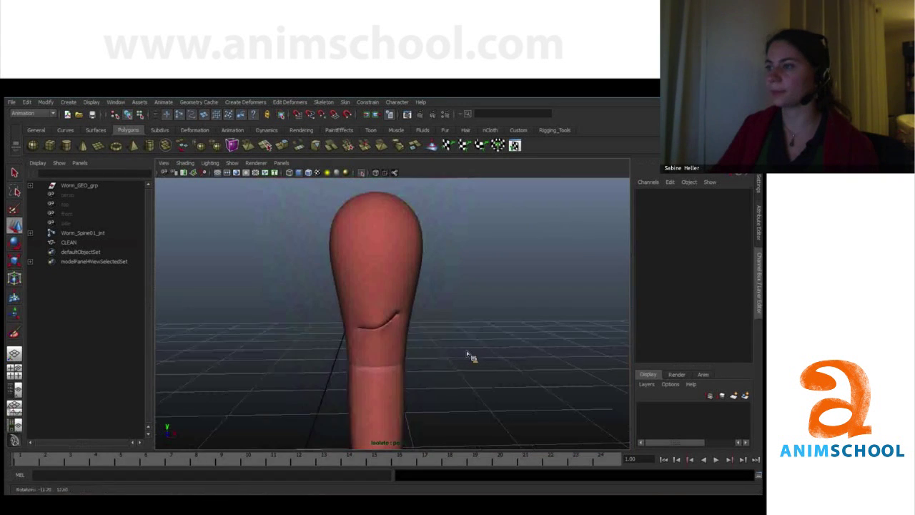
Check the one-sided smile from several angles, name the sculpted body Angle_Up and keep a hidden CLEAN copy
alt+drag(470, 357, 279, 370)
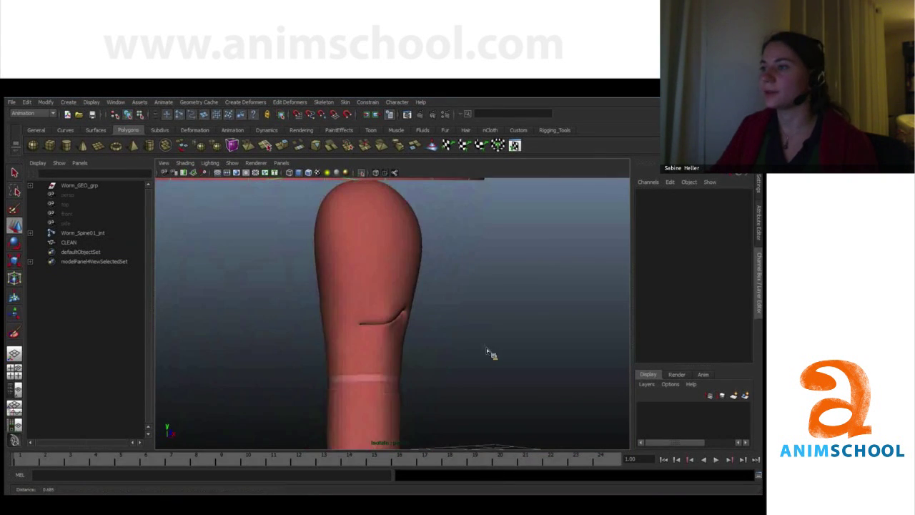
alt+drag(491, 353, 382, 372)
scroll(382, 371, up, 2)
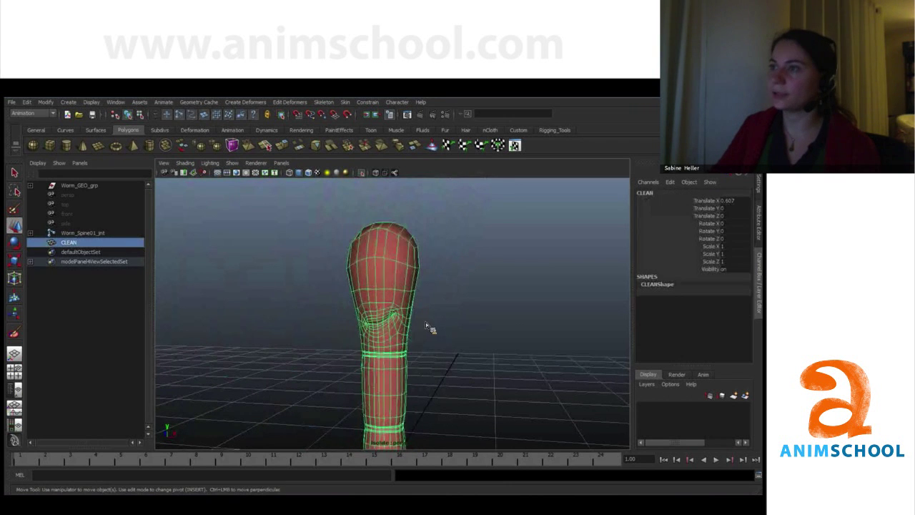
click(427, 323)
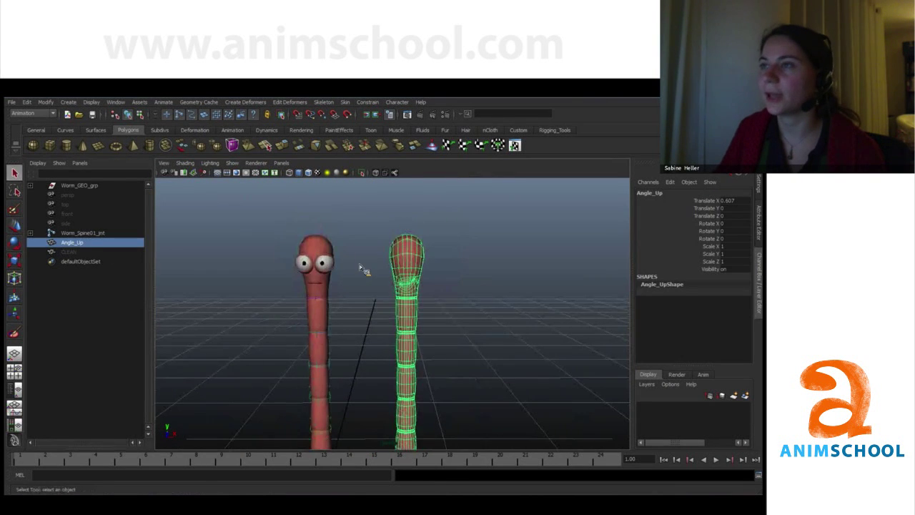
Create a blend shape with Angle_Up as the target and Worm_Body_geo as the base
click(329, 250)
click(243, 102)
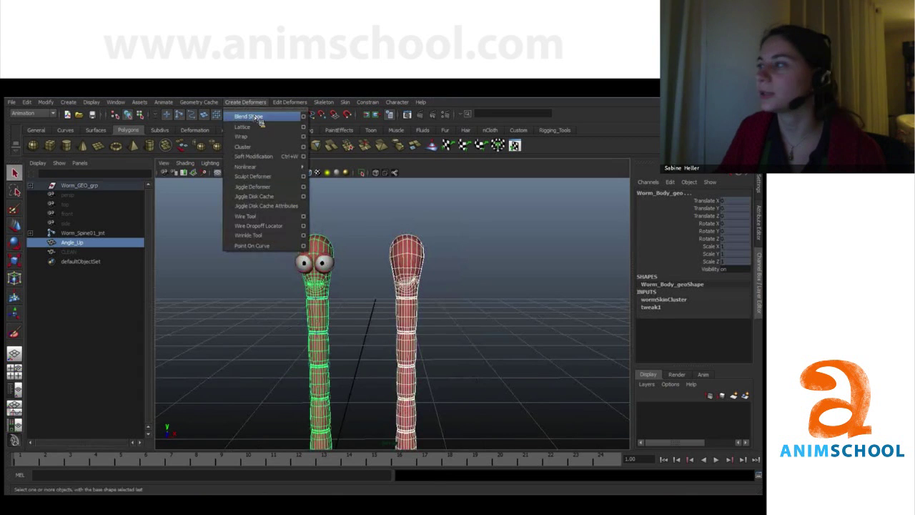
click(249, 116)
Raise the Angle_Up weight of blendShape1 on Worm_Body_geo and compare its mouth with the target
click(329, 240)
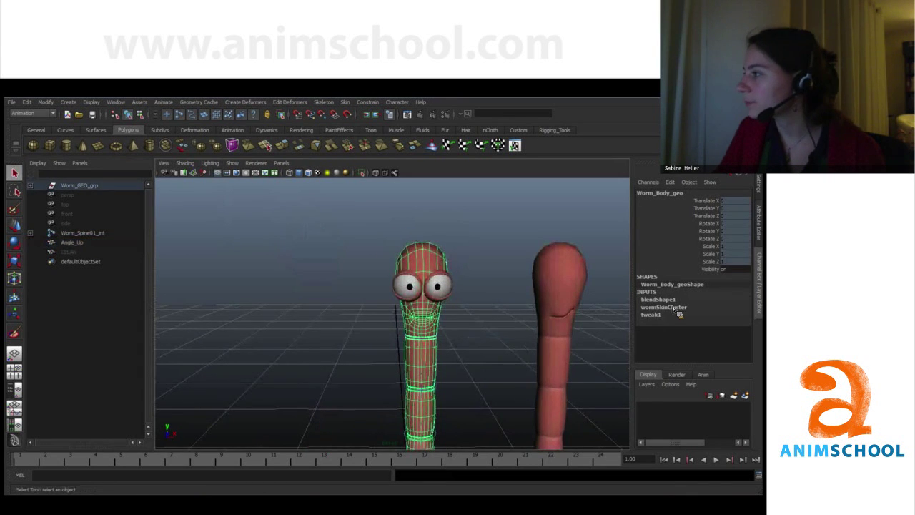
click(661, 299)
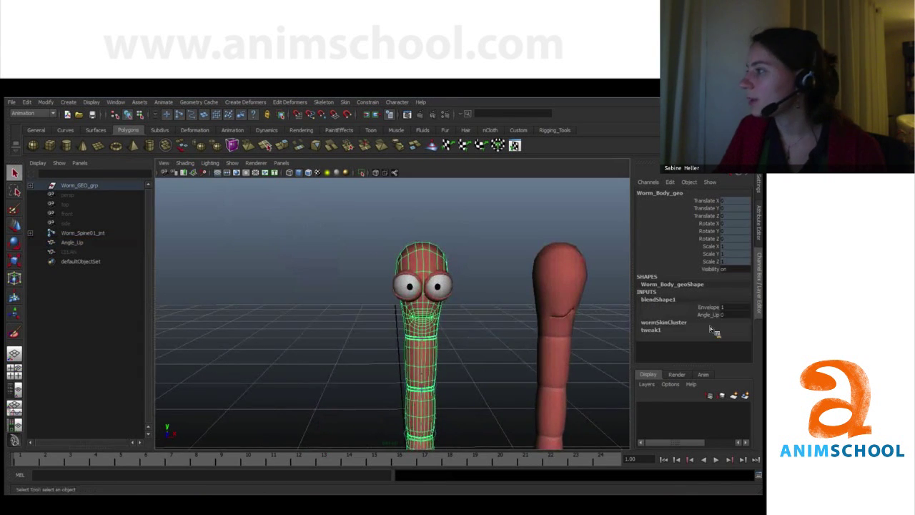
click(709, 315)
middle_drag(443, 343, 515, 343)
alt+right_drag(308, 357, 401, 358)
alt+drag(401, 358, 382, 345)
alt+right_drag(382, 345, 518, 353)
middle_drag(518, 354, 477, 315)
key(q)
click(476, 315)
alt+right_drag(477, 314, 376, 321)
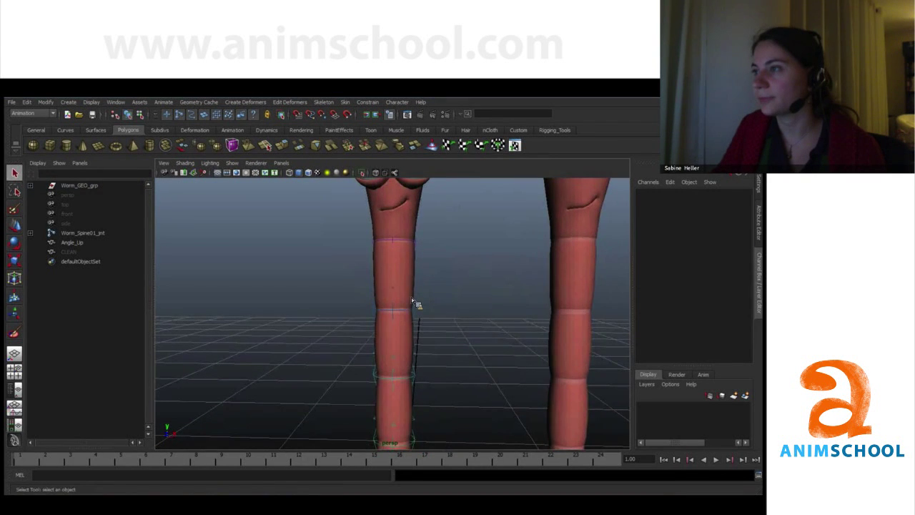
Rotate the sixth spine joint about Z to about -51 degrees with the blend shape active, and undo it
click(412, 308)
scroll(416, 312, down, 2)
key(e)
drag(418, 306, 401, 302)
key(ctrl+z)
key(ctrl+z)
key(ctrl+z)
key(ctrl+z)
key(ctrl+z)
key(ctrl+z)
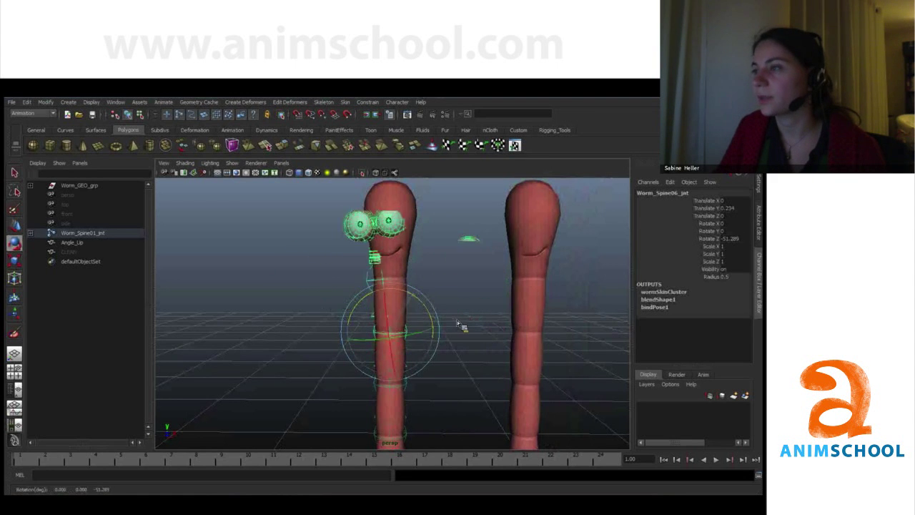
key(q)
click(446, 294)
alt+drag(447, 294, 427, 293)
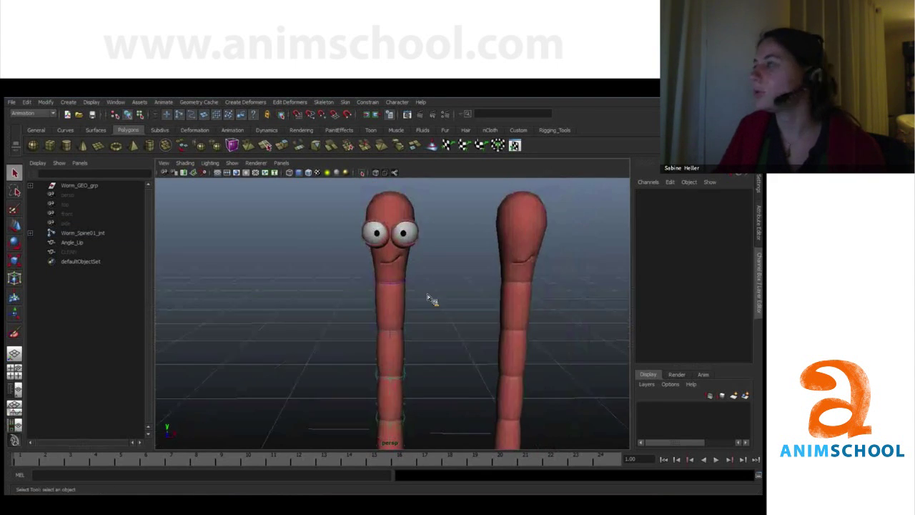
Repeat the deformation test by rotating Worm_Spine06_jnt to about -53 degrees in Z, and undo the rotation
click(404, 283)
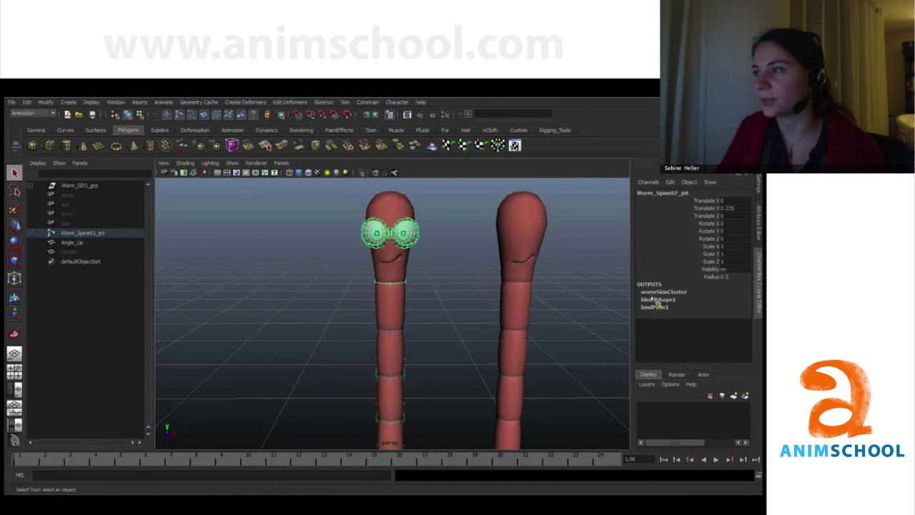
alt+middle_drag(420, 266, 406, 303)
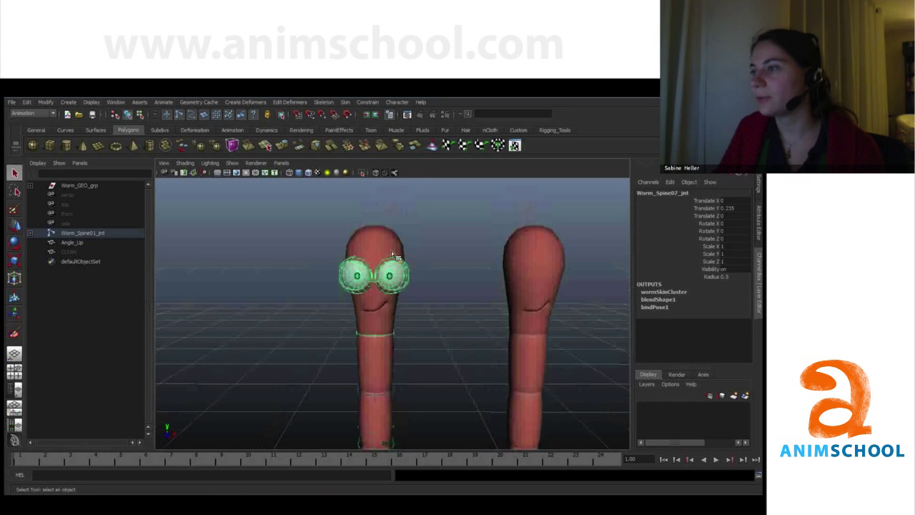
alt+right_drag(391, 250, 410, 286)
click(408, 371)
click(406, 367)
key(w)
key(e)
drag(412, 334, 442, 360)
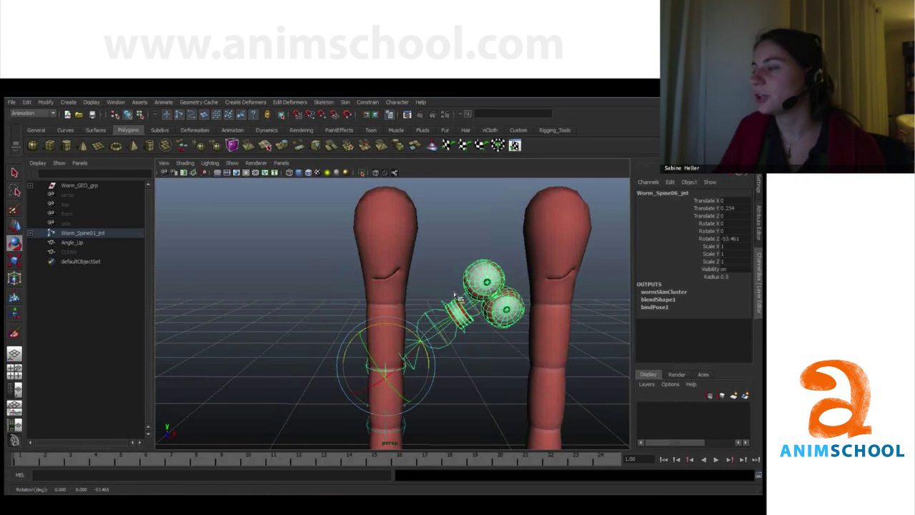
alt+right_drag(555, 240, 568, 271)
alt+drag(568, 272, 550, 288)
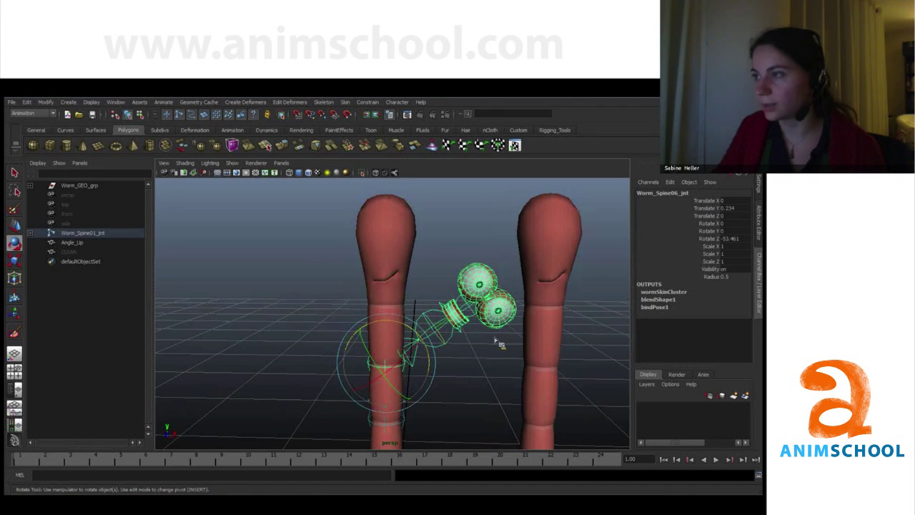
key(ctrl+z)
key(q)
alt+drag(459, 308, 439, 308)
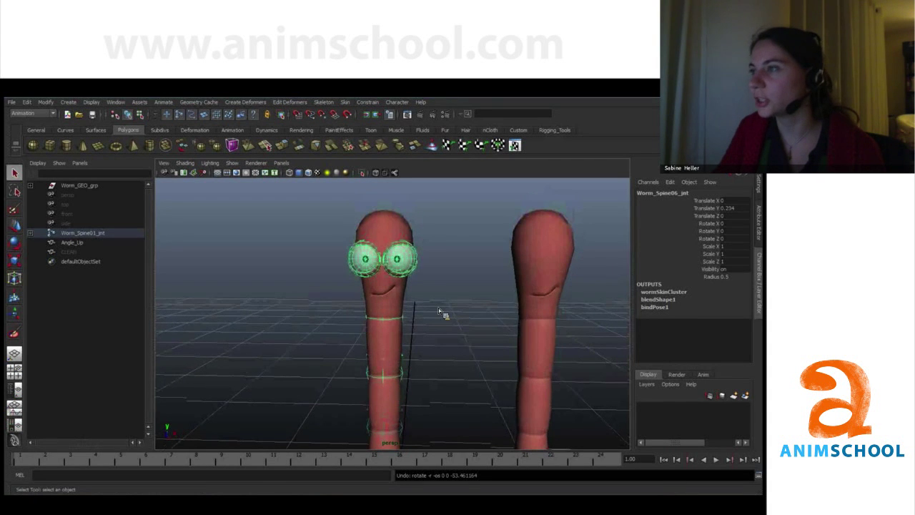
Open the complete list of input operations for Worm_Body_geo
click(390, 306)
alt+right_drag(390, 306, 390, 316)
alt+drag(390, 315, 402, 293)
click(395, 174)
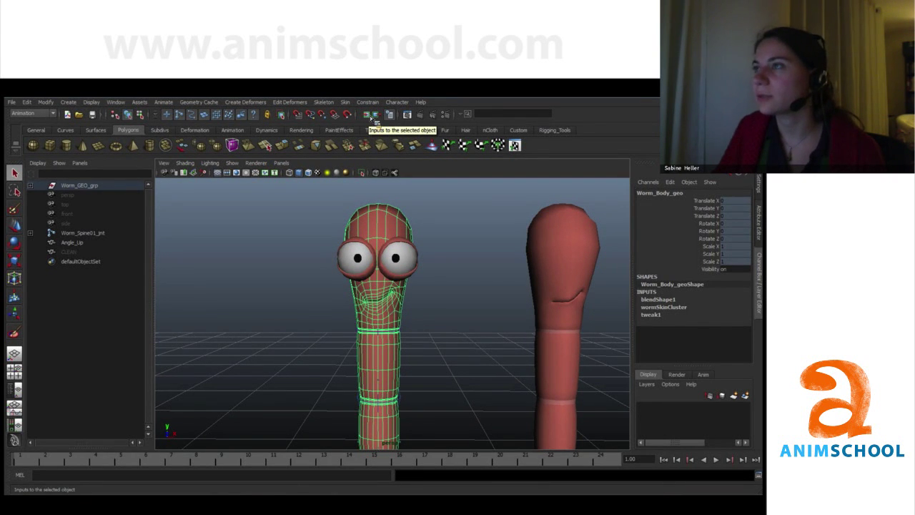
click(375, 121)
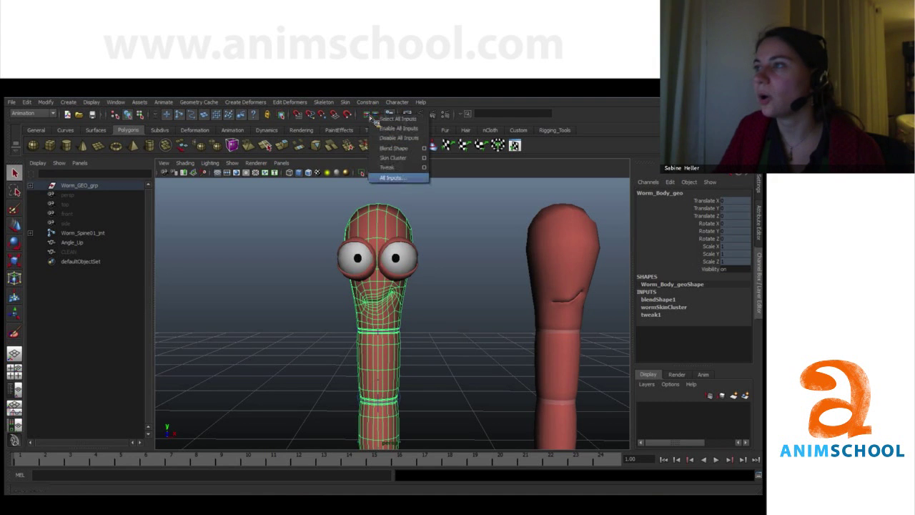
click(392, 178)
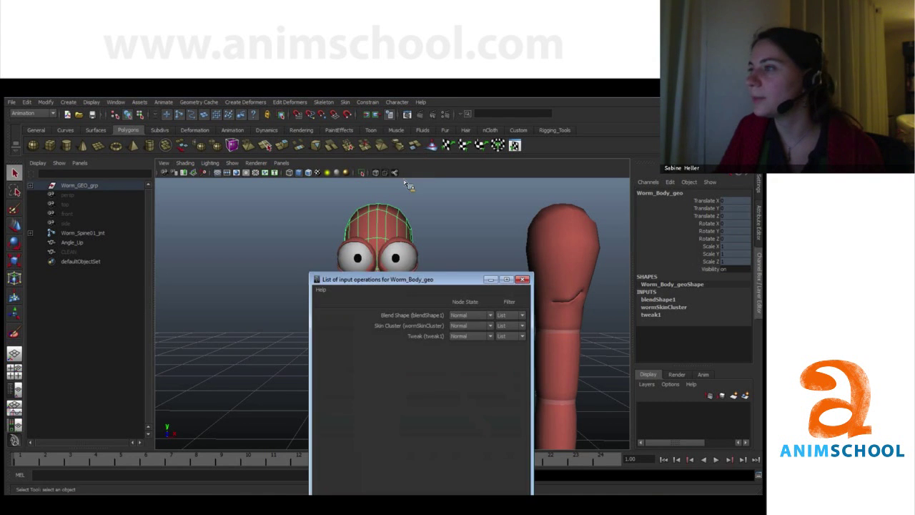
Reorder the input operations of Worm_Body_geo so that the skin cluster wormSkinCluster sits above blendShape1
drag(431, 279, 514, 215)
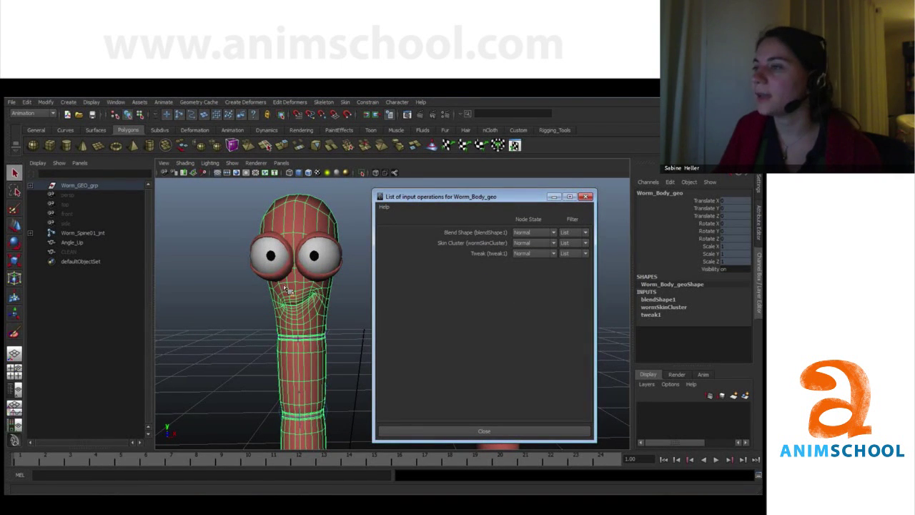
alt+drag(284, 286, 301, 292)
mouse_move(473, 240)
middle_down()
mouse_move(465, 238)
mouse_move(488, 243)
mouse_move(470, 241)
mouse_move(470, 253)
middle_up()
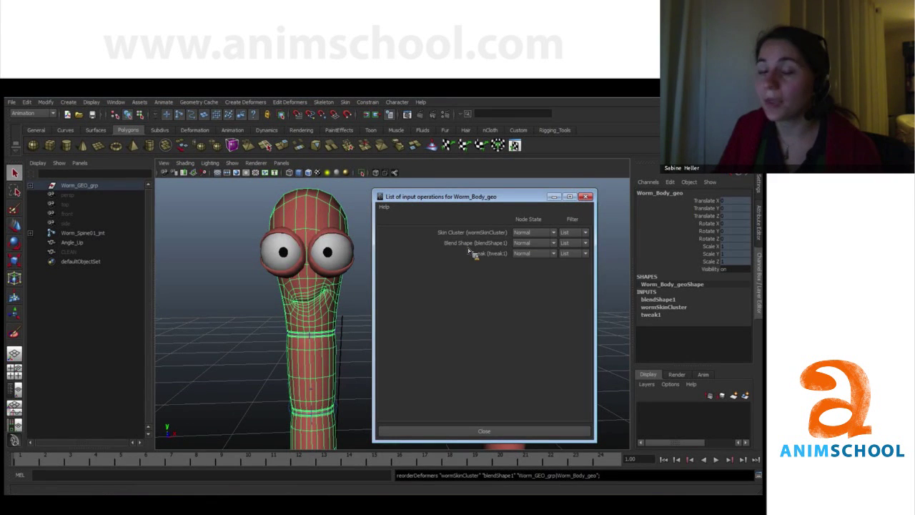
middle_drag(475, 243, 462, 239)
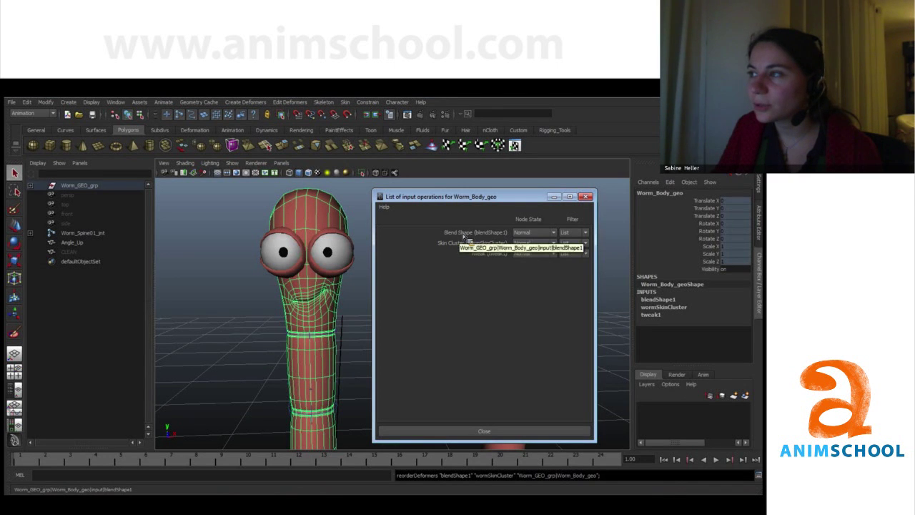
middle_drag(464, 236, 464, 247)
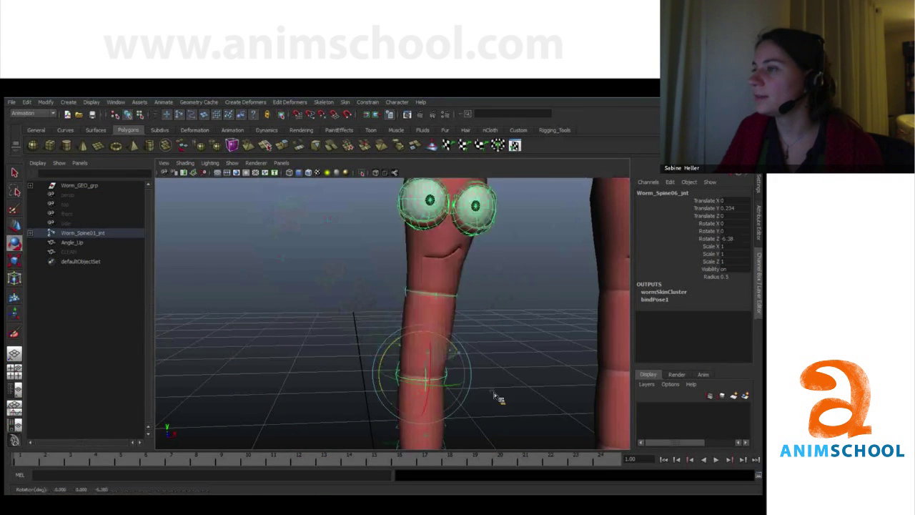
Test the new deformation order by rotating Worm_Spine06_jnt about Z, and return the worm to its straight pose
mouse_move(498, 398)
mouse_down()
mouse_move(458, 371)
mouse_move(496, 407)
mouse_move(421, 360)
mouse_move(512, 399)
mouse_up()
alt+middle_drag(551, 397, 510, 384)
alt+drag(509, 384, 464, 367)
key(q)
click(438, 325)
click(698, 322)
middle_drag(443, 329, 521, 369)
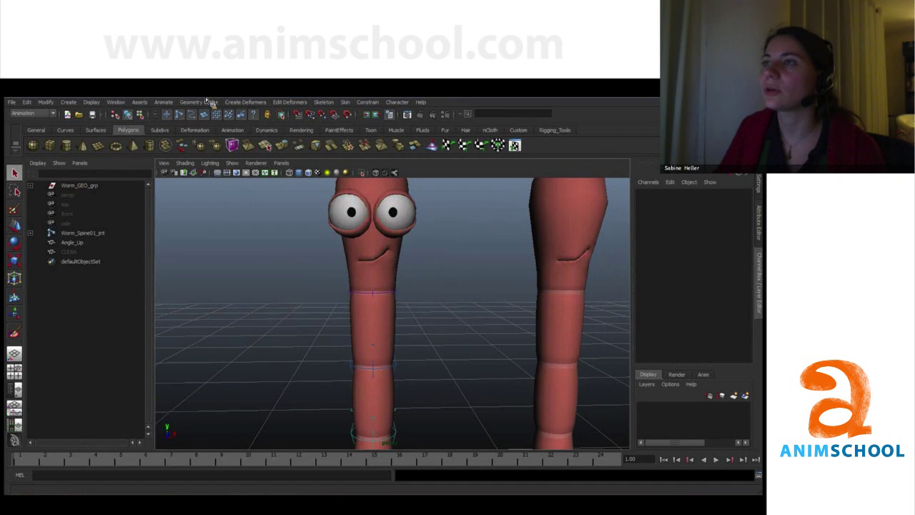
Review the deformation order choices, including Front of chain, in the advanced Create Blend Shape options, and close them without creating anything
click(245, 101)
click(306, 119)
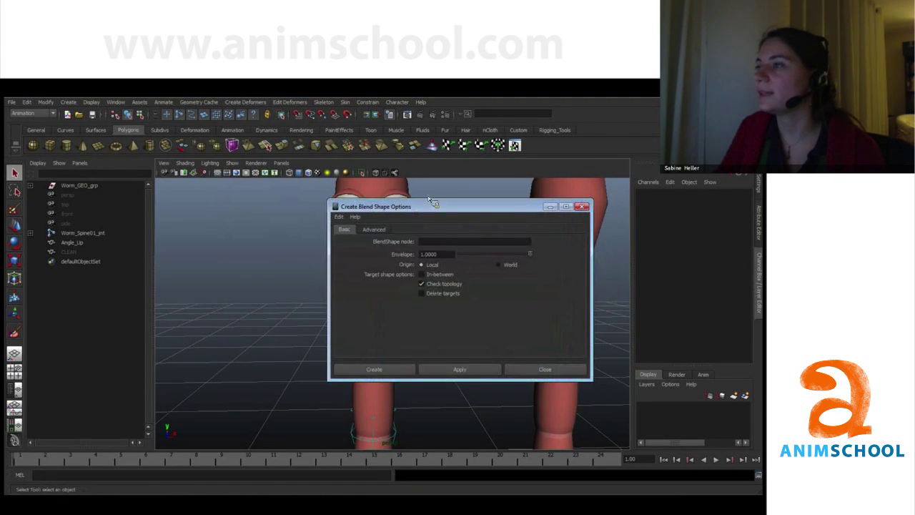
click(375, 229)
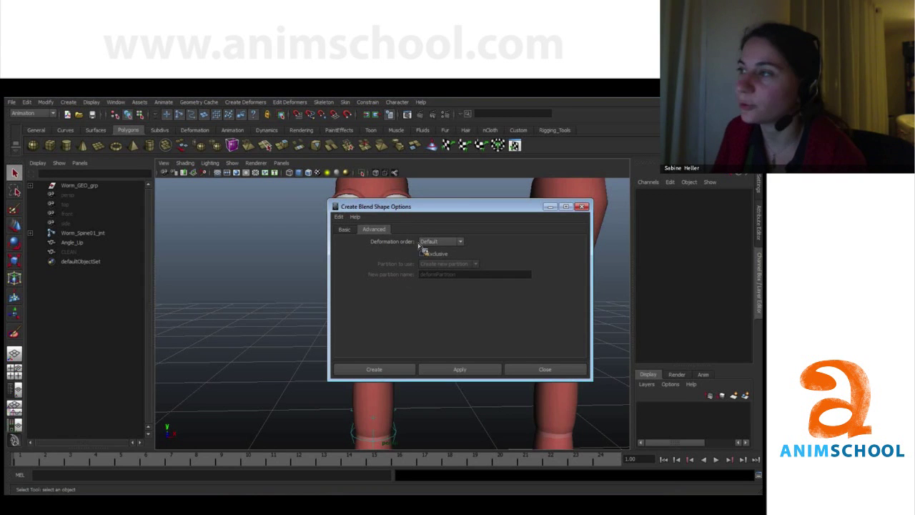
click(460, 242)
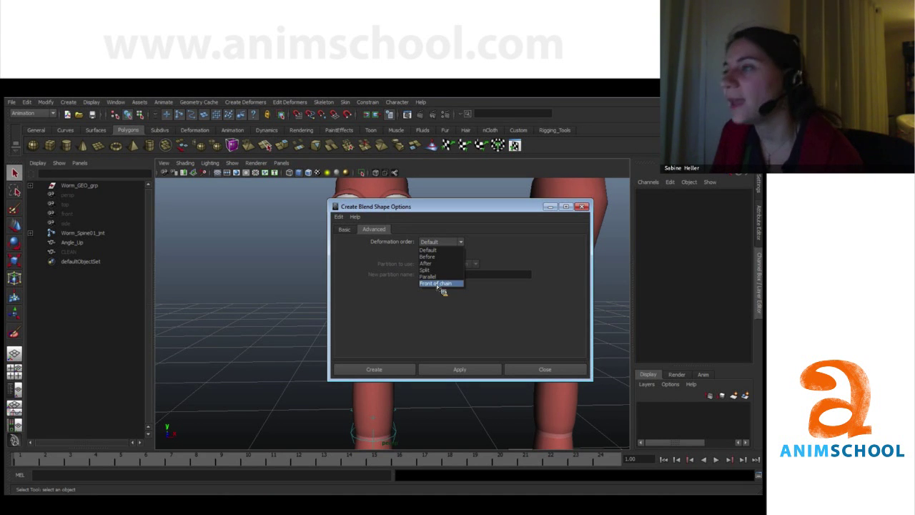
click(413, 205)
drag(413, 205, 165, 202)
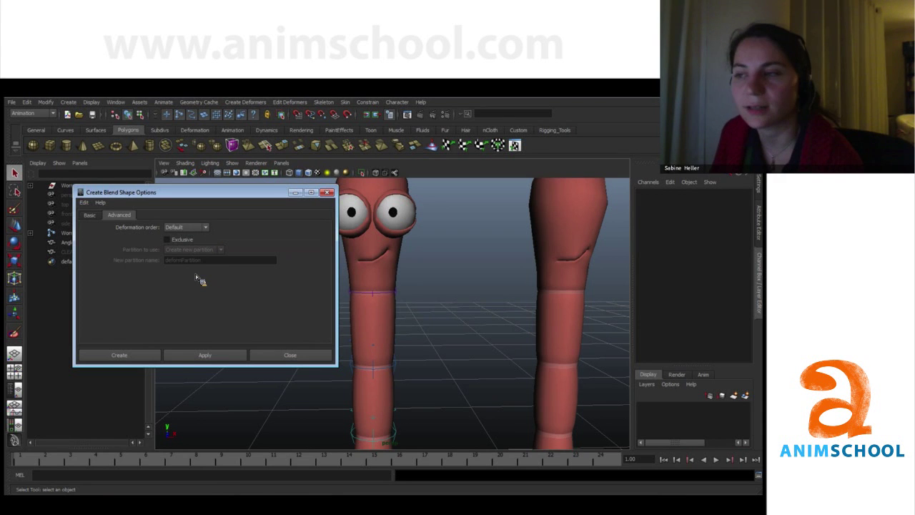
click(290, 355)
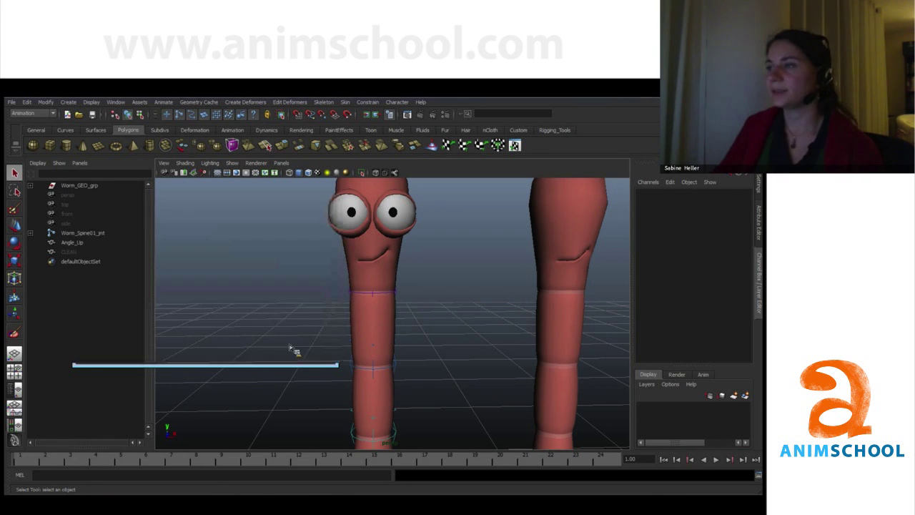
Select Worm_Body_geo and check the order of its skin cluster and blend shape in the complete list of input operations
click(401, 279)
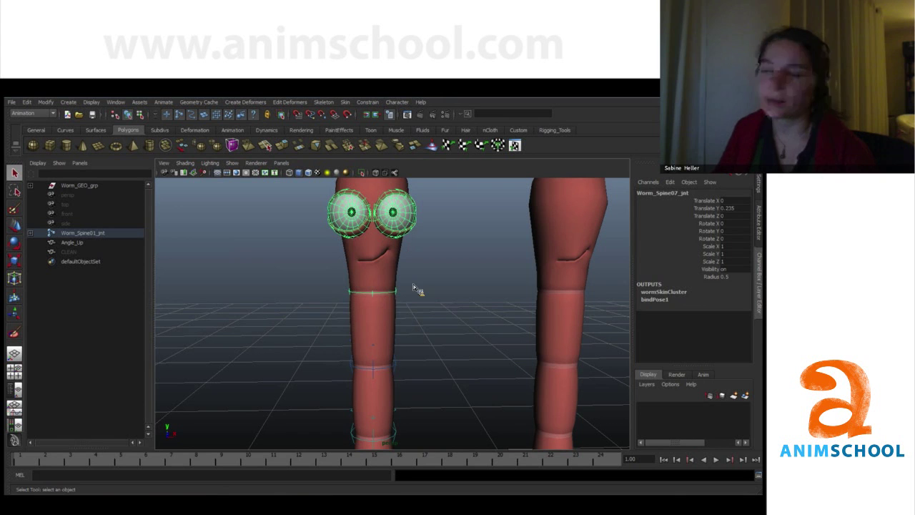
key(ctrl+z)
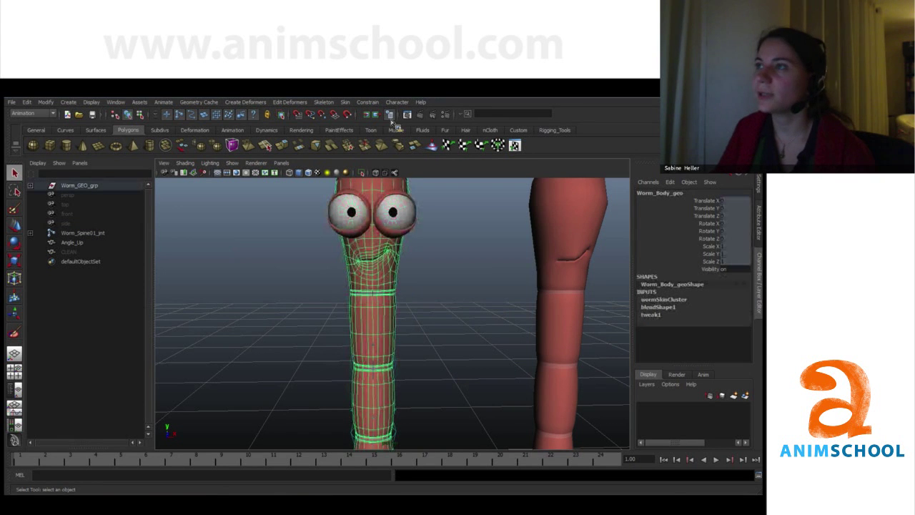
click(390, 115)
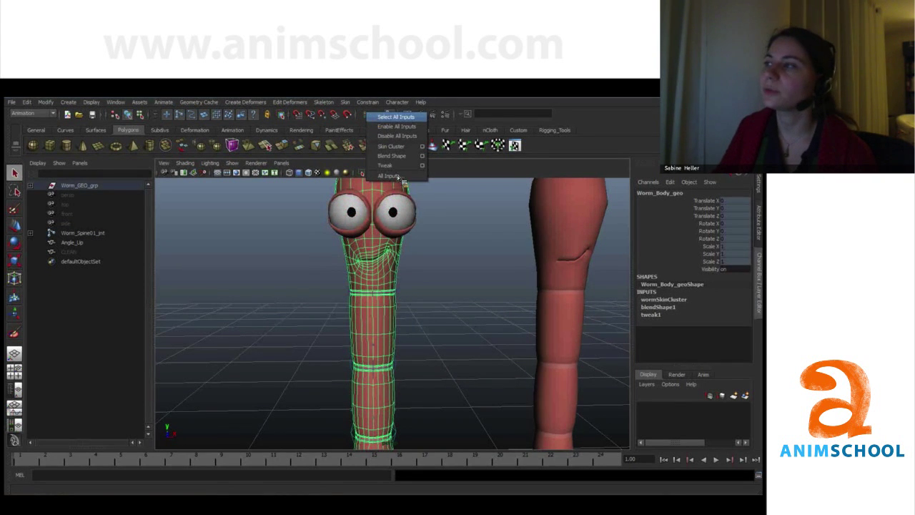
click(397, 178)
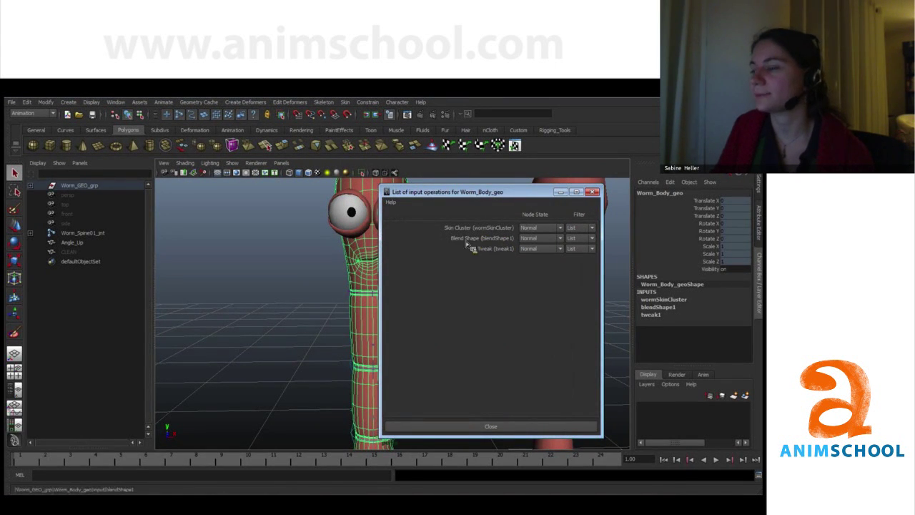
click(486, 426)
Rotate Worm_Spine06_jnt to about -35 degrees in Z to bend the worm with the mouth blend shape active
scroll(451, 322, down, 1)
click(419, 336)
scroll(419, 339, down, 3)
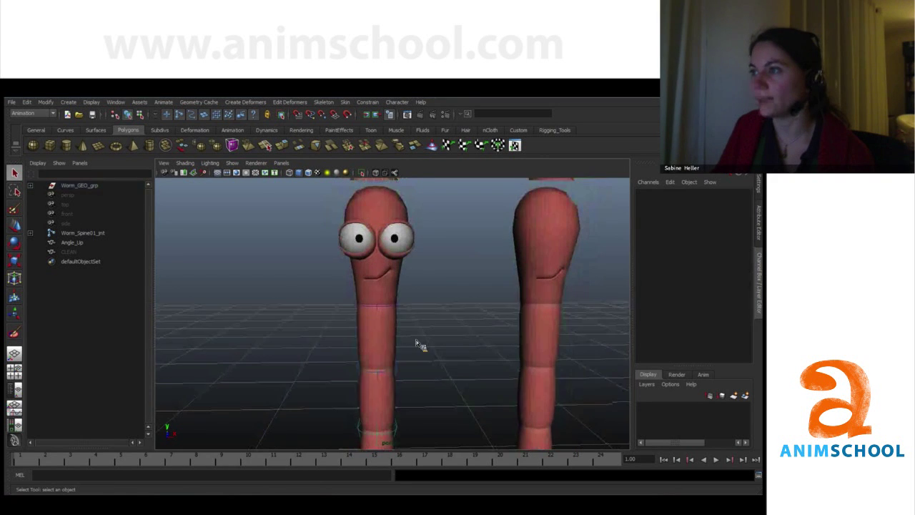
click(404, 318)
scroll(404, 293, up, 3)
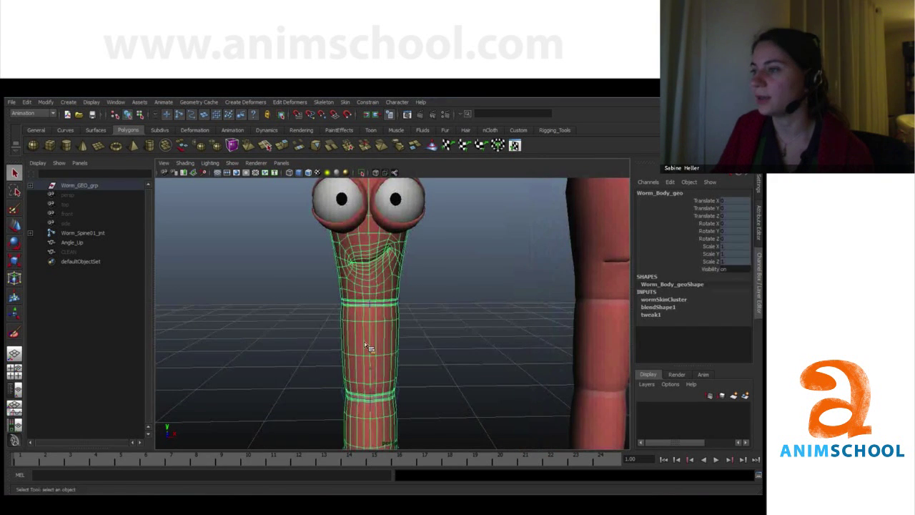
click(401, 390)
key(e)
drag(362, 349, 416, 331)
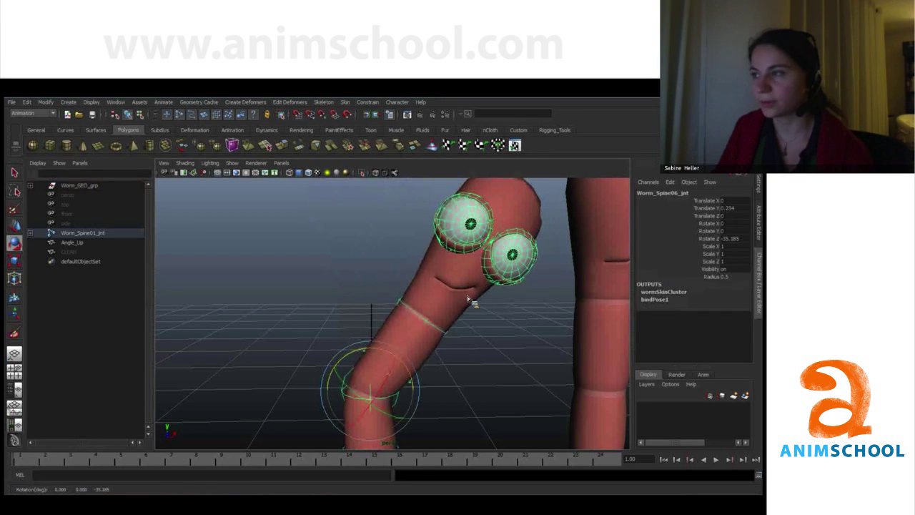